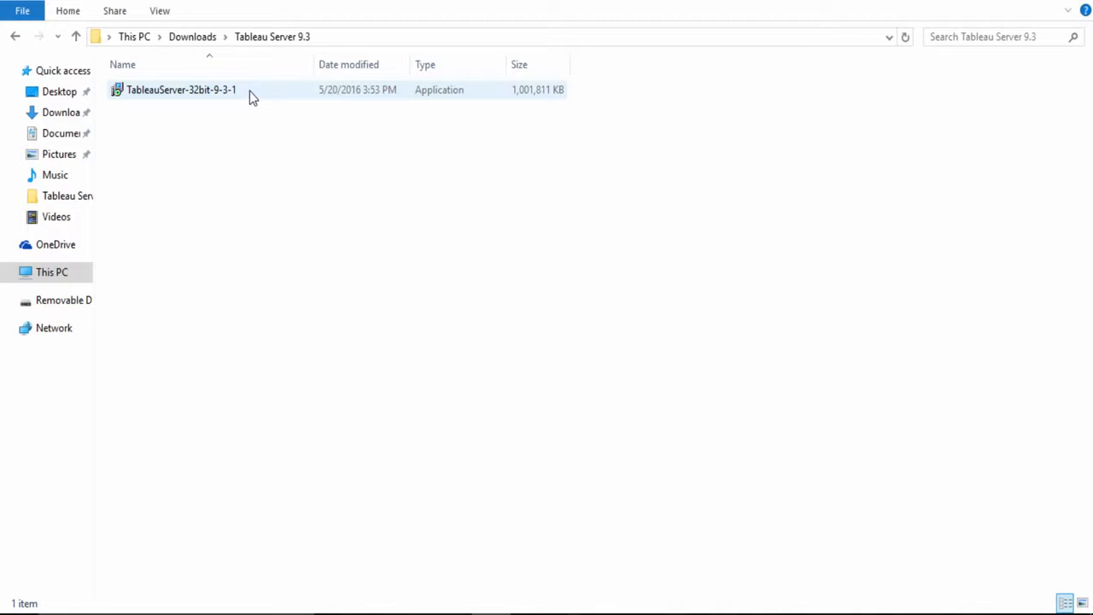
Launch the TableauServer-32bit-9-3-1 installer, agree to install the 32-bit version, and proceed past the welcome page.
{"action": "double_click", "coordinate": [250, 90]}
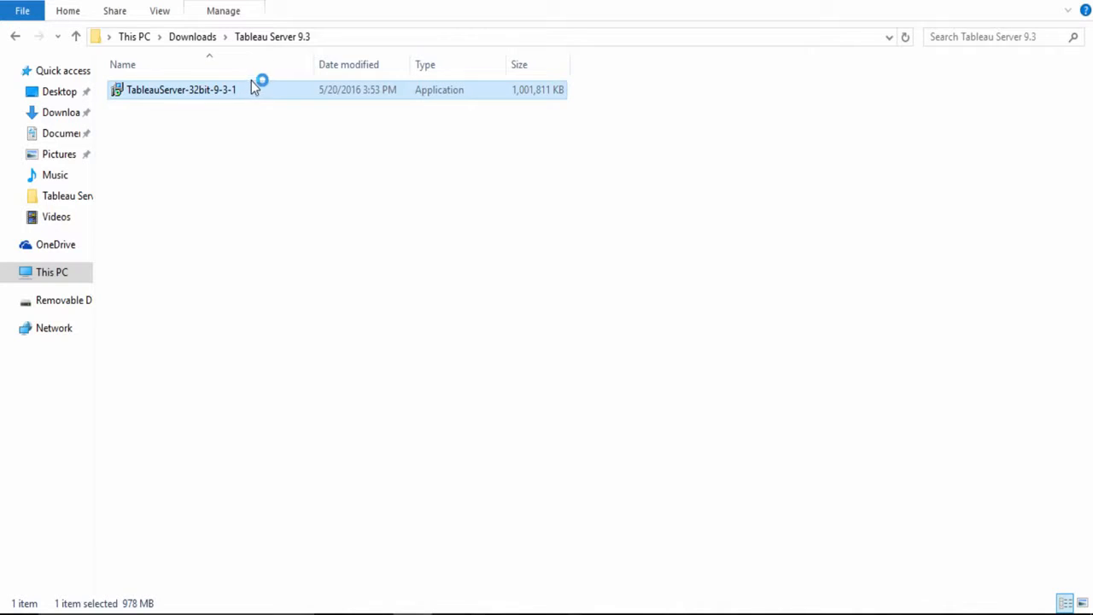
{"action": "left_click", "coordinate": [585, 320]}
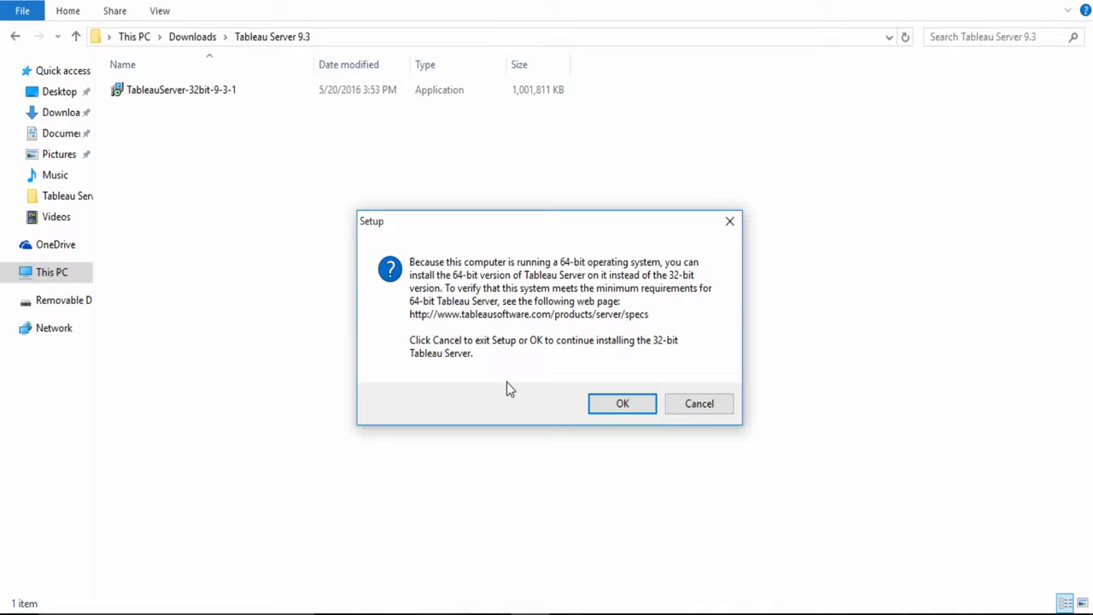
{"action": "left_click", "coordinate": [621, 405]}
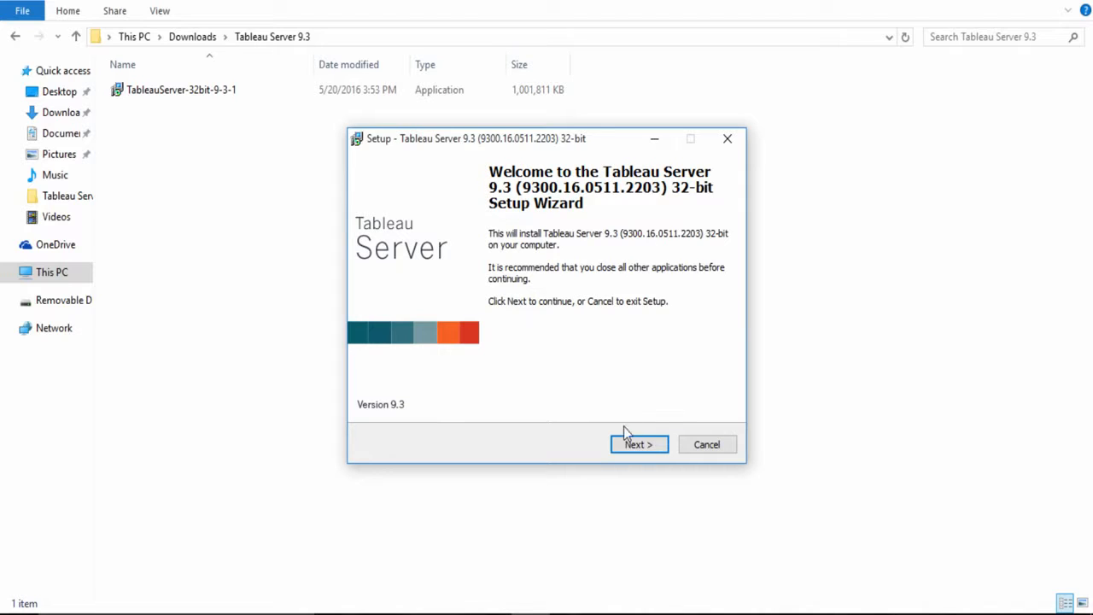
{"action": "left_click", "coordinate": [639, 445]}
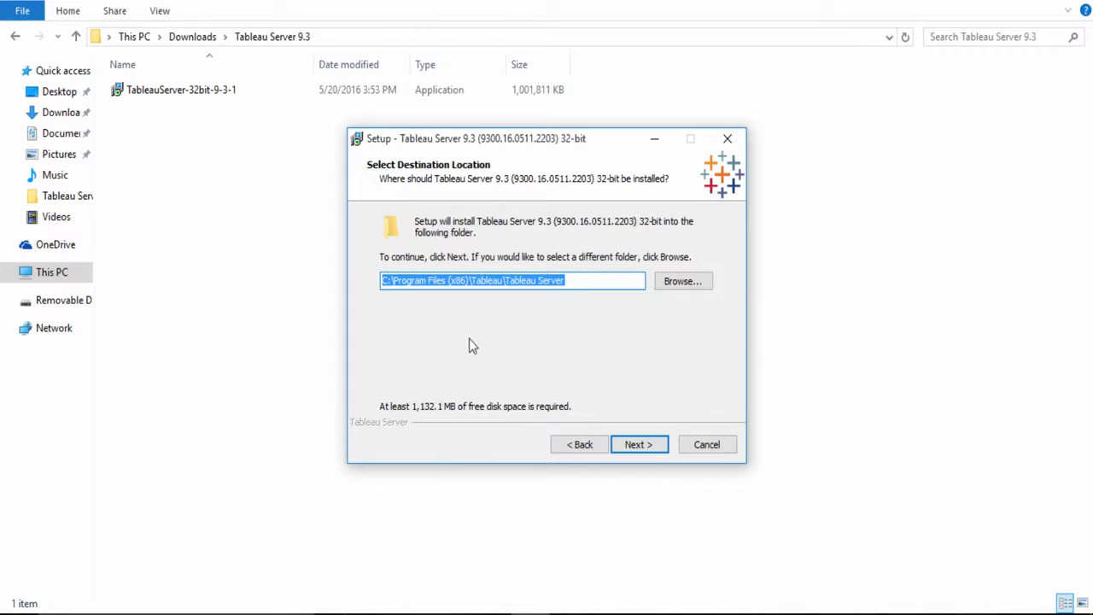
Browse the destination folders and continue with C:\Program Files (x86)\Tableau\Tableau Server as the install location.
{"action": "left_click", "coordinate": [393, 282]}
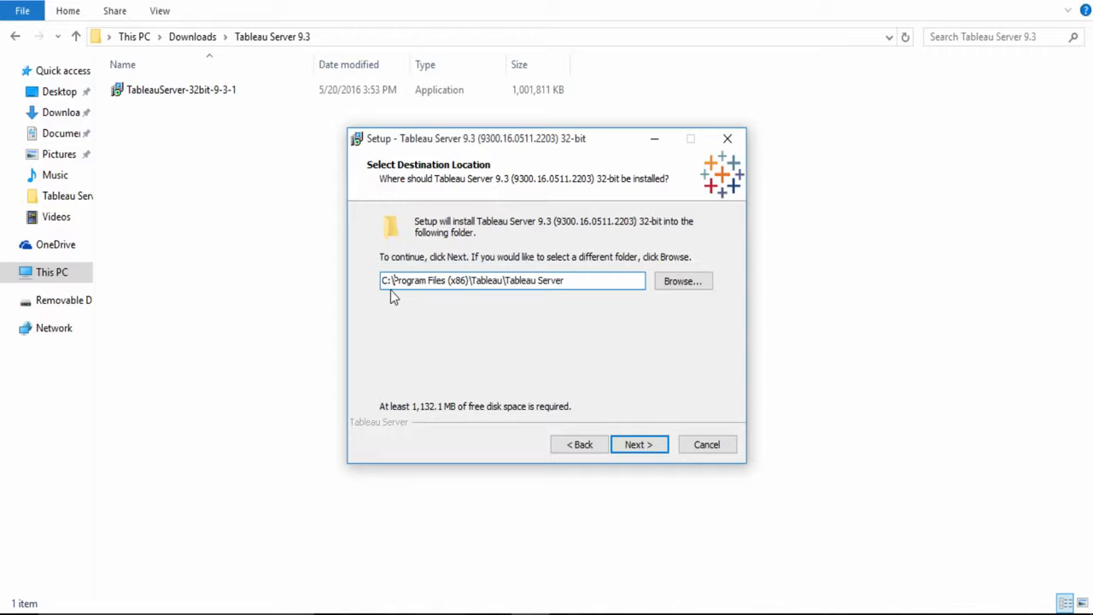
{"action": "left_click", "coordinate": [678, 281]}
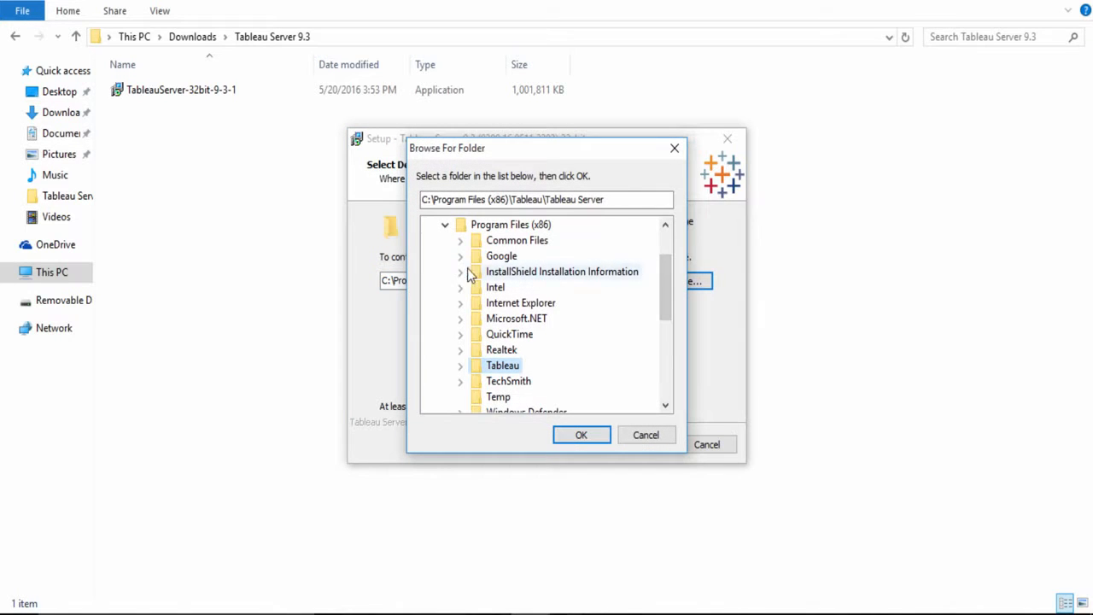
{"action": "scroll", "coordinate": [538, 295], "scroll_direction": "up", "scroll_amount": 1}
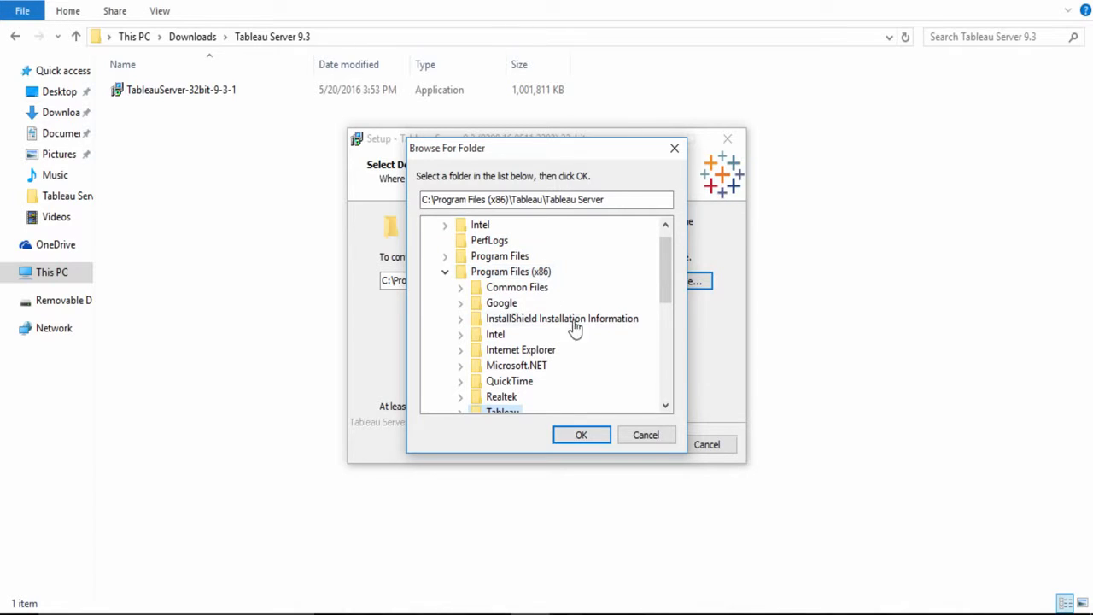
{"action": "left_click", "coordinate": [589, 434]}
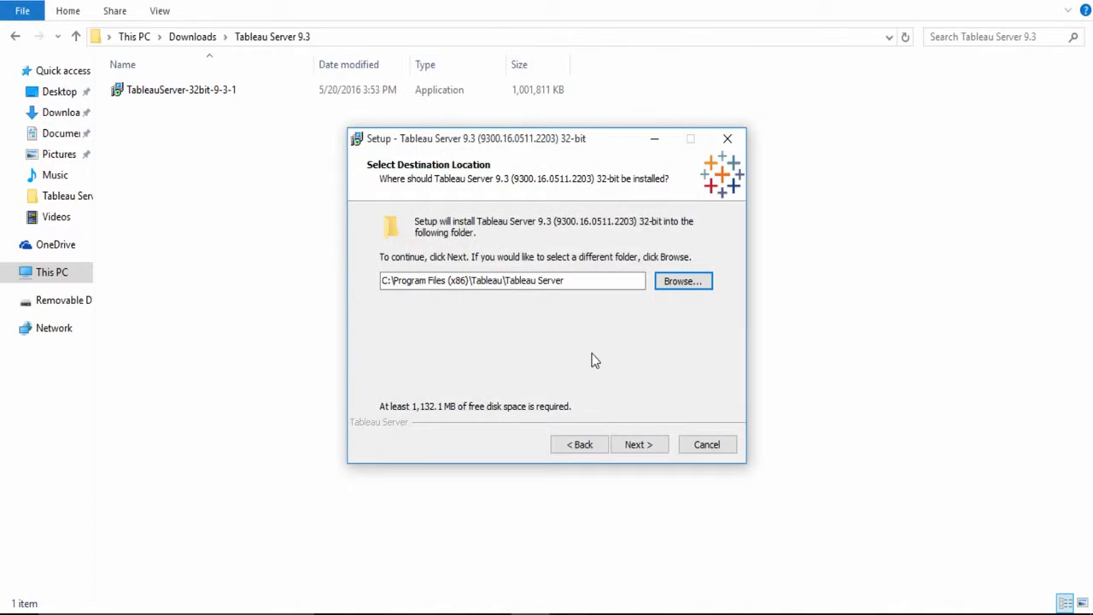
{"action": "left_click", "coordinate": [641, 444]}
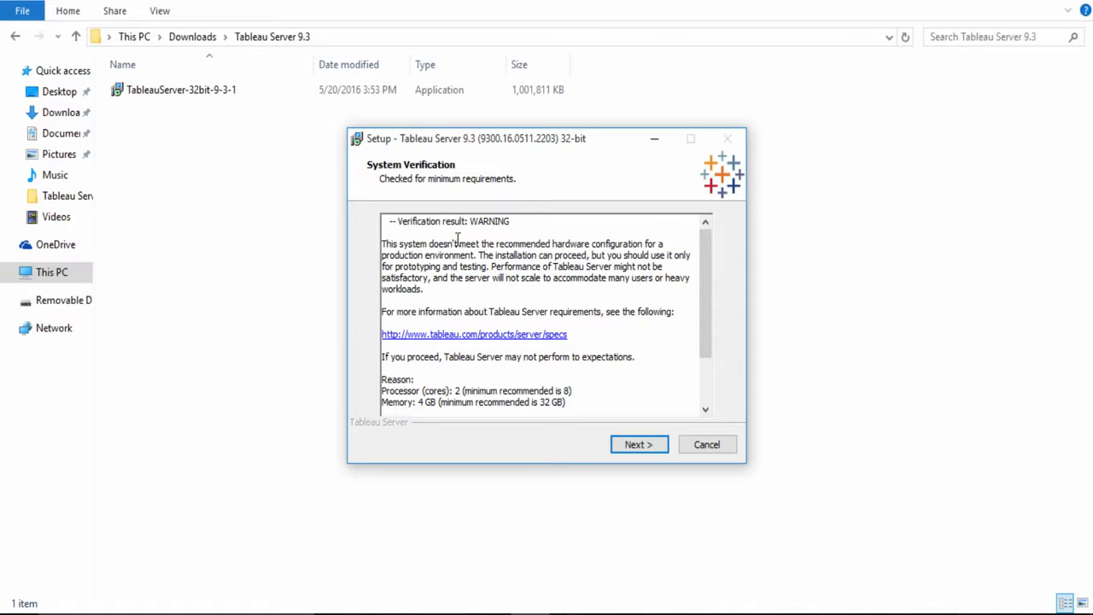
Review the system verification report, including the processor, memory and disk space details, and continue the setup.
{"action": "left_click_drag", "start_coordinate": [472, 225], "coordinate": [518, 224]}
{"action": "left_click", "coordinate": [517, 225]}
{"action": "scroll", "coordinate": [504, 376], "scroll_direction": "down", "scroll_amount": 1}
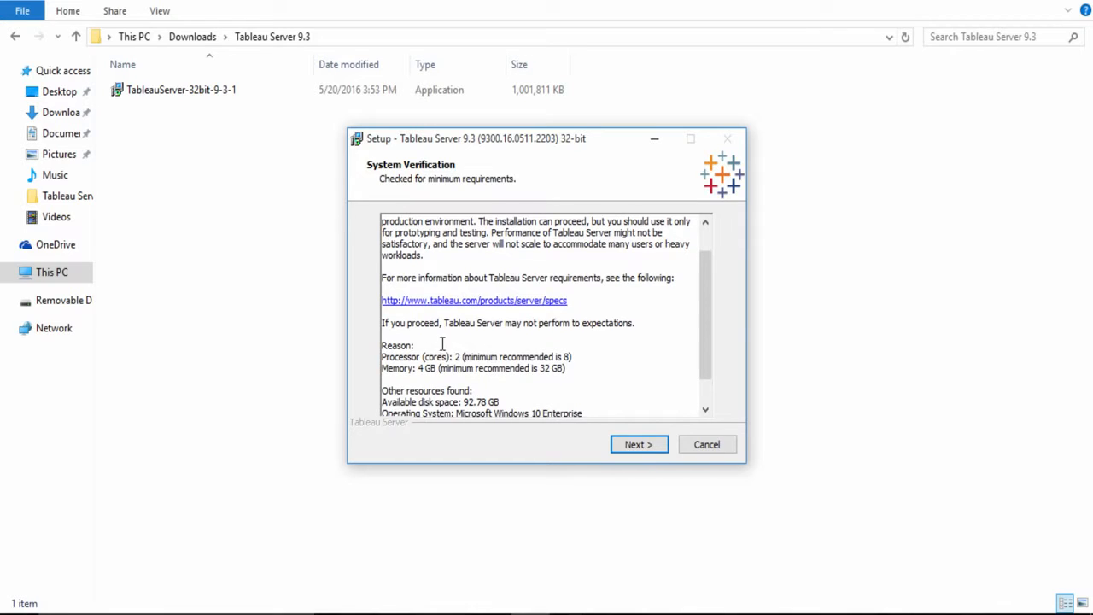
{"action": "scroll", "coordinate": [474, 359], "scroll_direction": "up", "scroll_amount": 1}
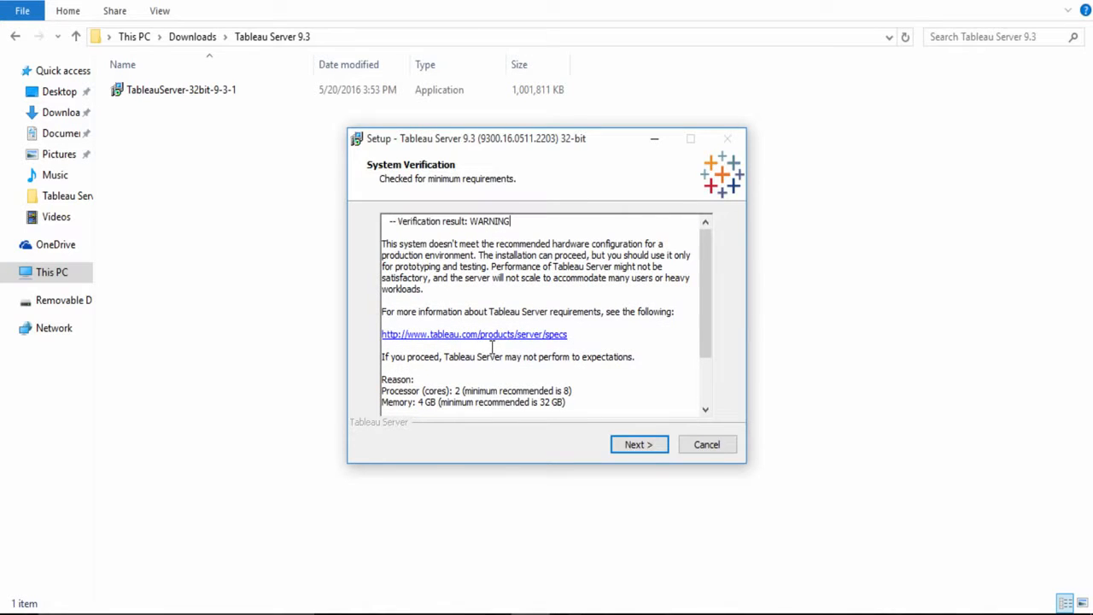
{"action": "scroll", "coordinate": [492, 346], "scroll_direction": "down", "scroll_amount": 1}
{"action": "scroll", "coordinate": [478, 372], "scroll_direction": "down", "scroll_amount": 1}
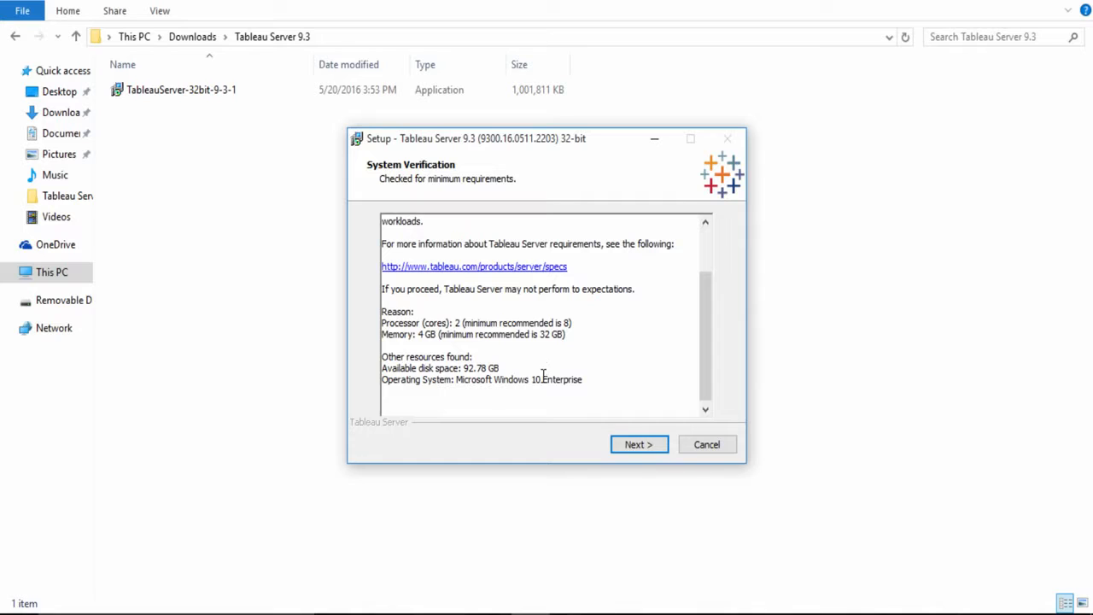
{"action": "left_click", "coordinate": [639, 447]}
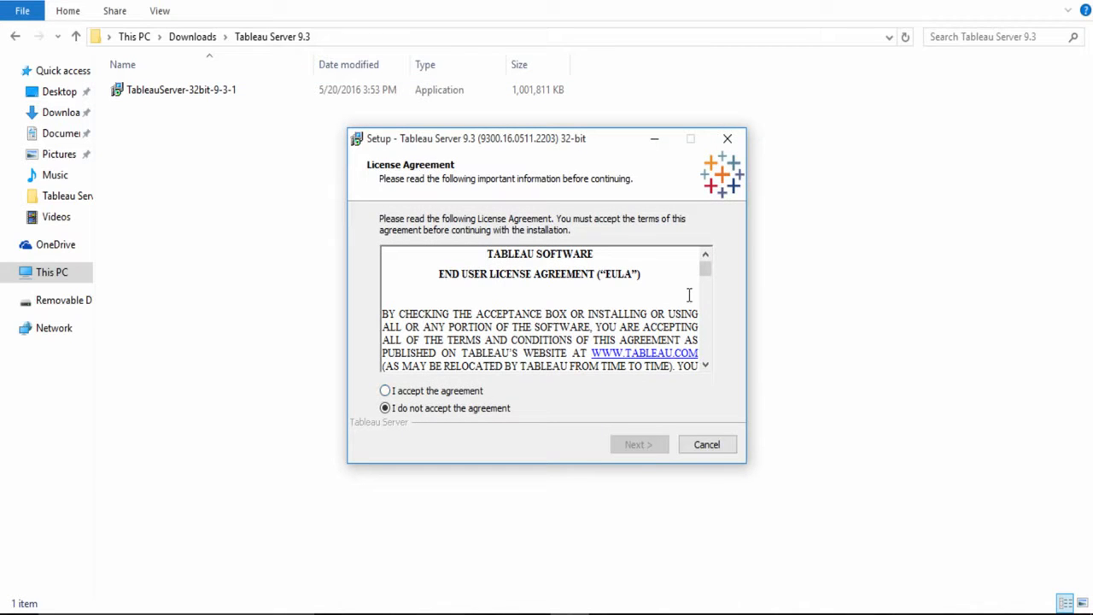
Go through the Tableau end user license agreement to its end, accept it, and continue.
{"action": "left_click_drag", "start_coordinate": [706, 270], "coordinate": [671, 276]}
{"action": "left_click_drag", "start_coordinate": [702, 267], "coordinate": [703, 367]}
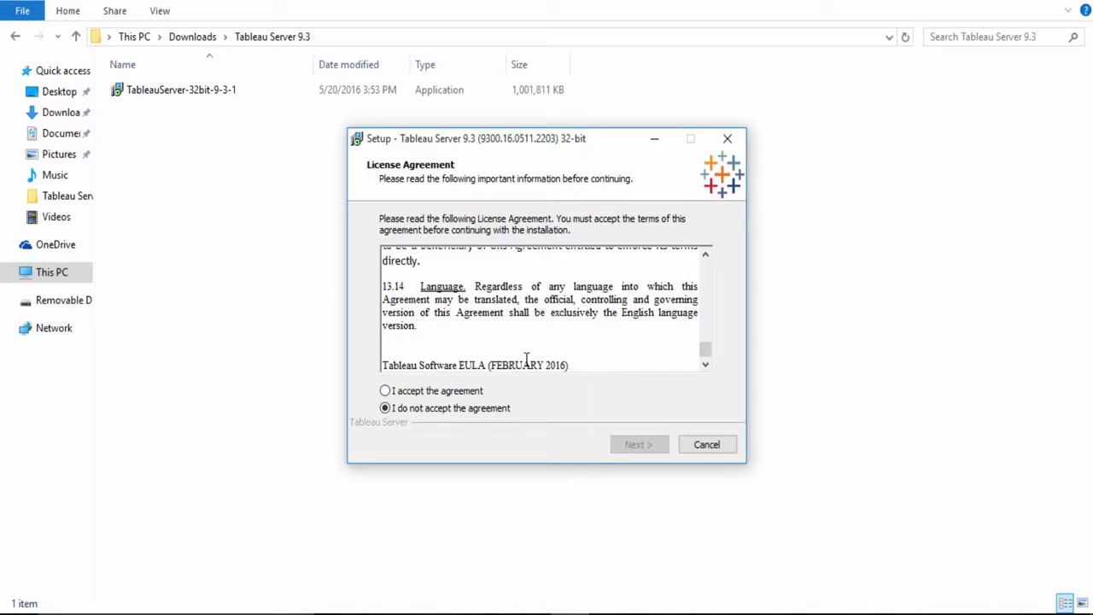
{"action": "left_click", "coordinate": [389, 394]}
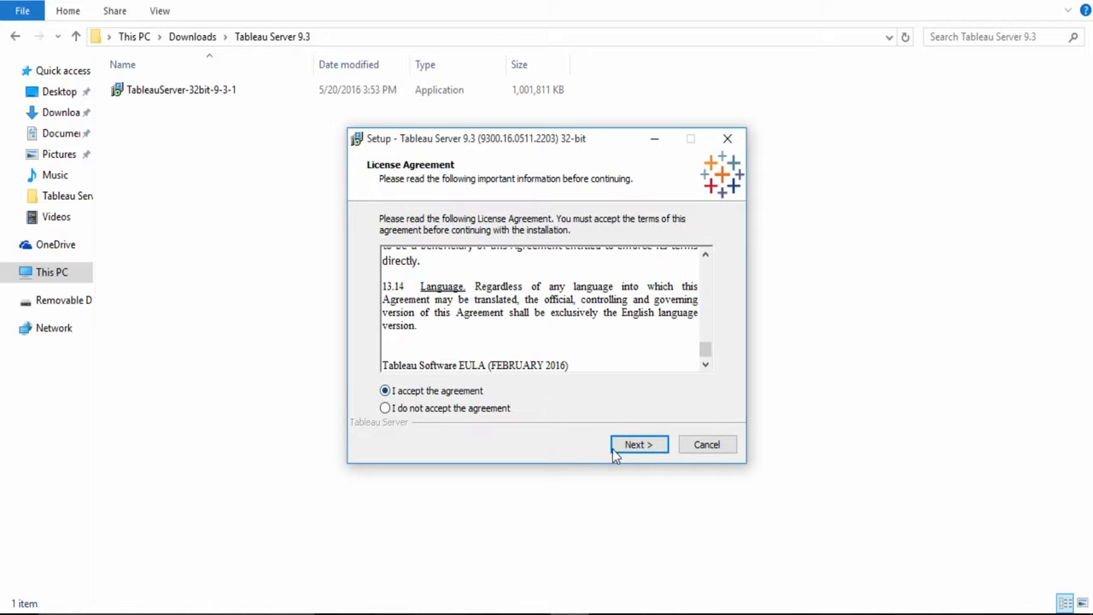
{"action": "left_click", "coordinate": [638, 445]}
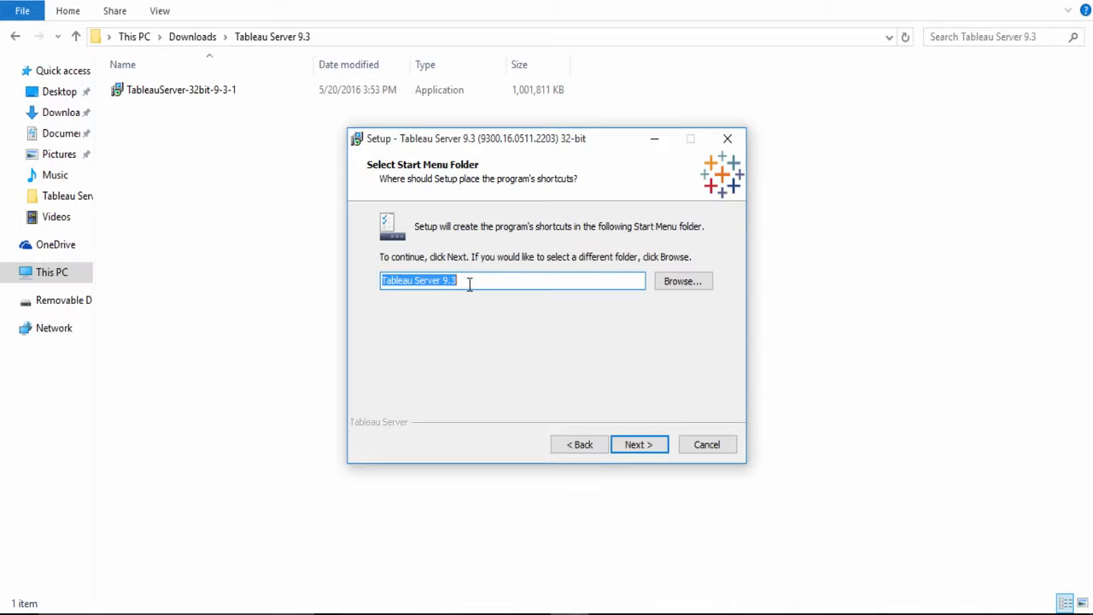
Keep Tableau Server 9.3 as the Start Menu folder and start the installation.
{"action": "left_click", "coordinate": [468, 282]}
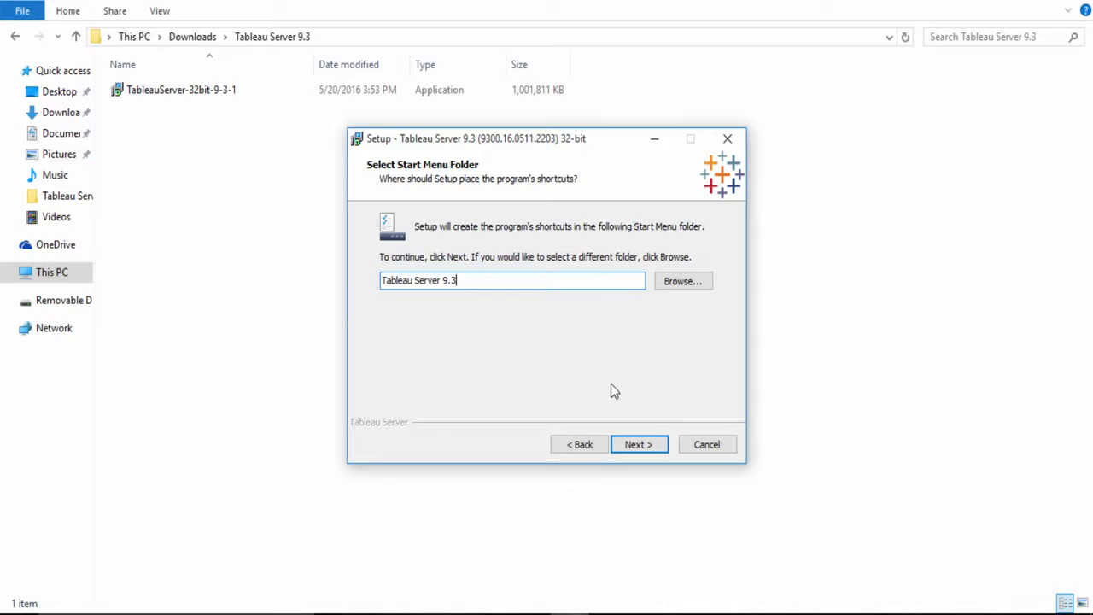
{"action": "left_click", "coordinate": [662, 446]}
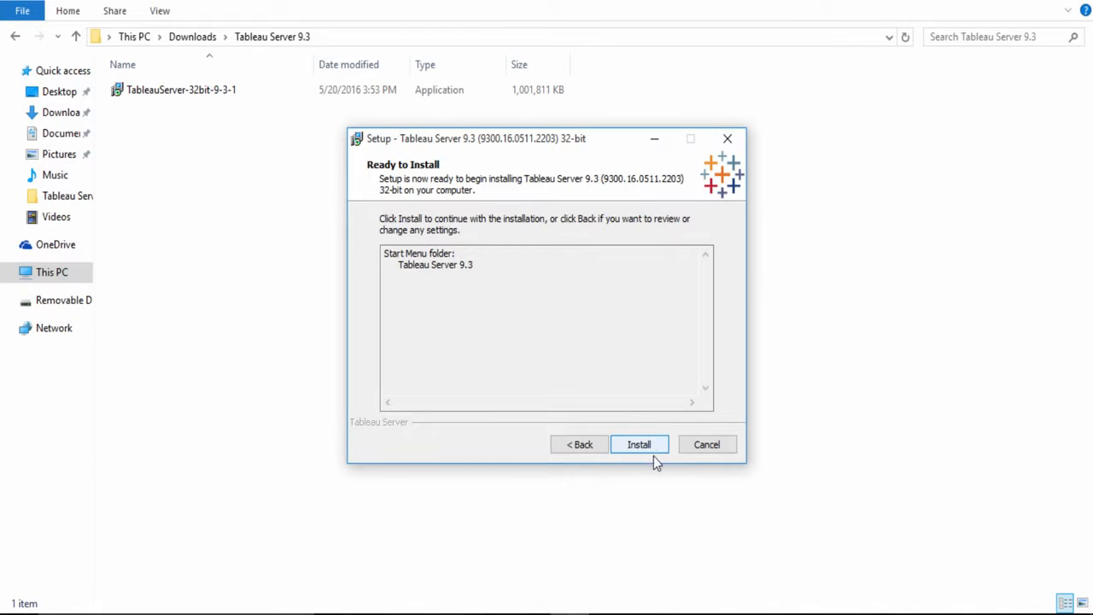
{"action": "left_click", "coordinate": [642, 445]}
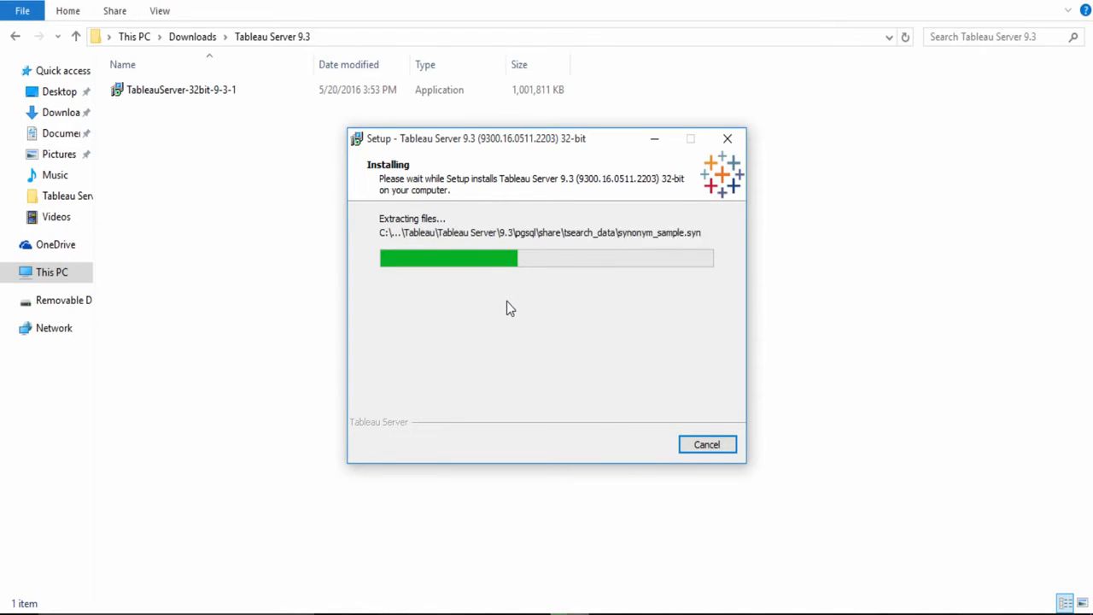
Open the Services console with services.msc and look through the list of services, widening the Name column to read full names.
{"action": "key", "text": "super+r"}
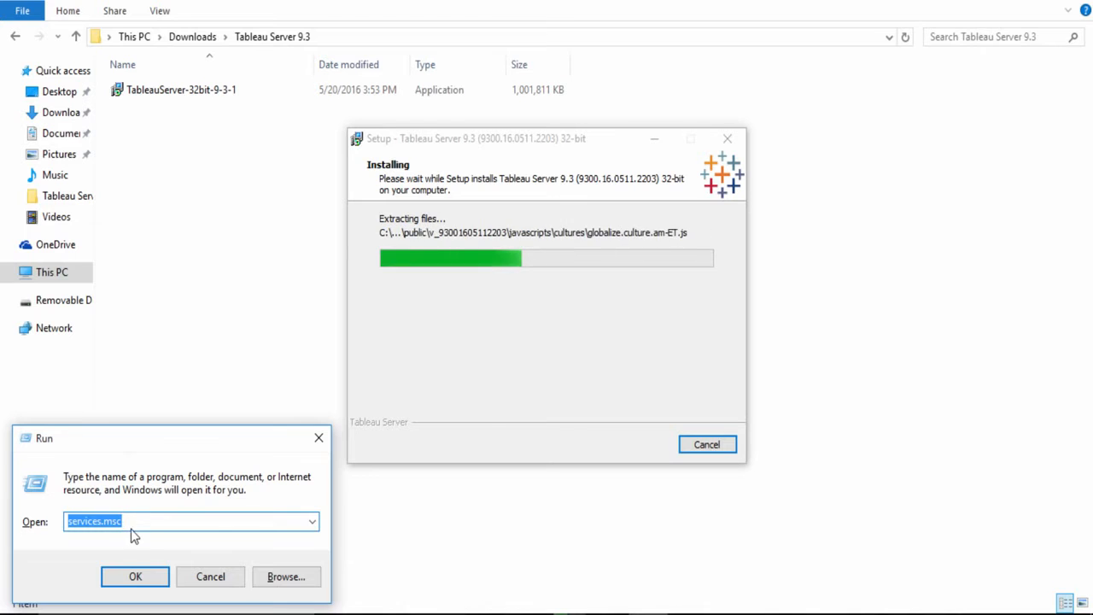
{"action": "left_click", "coordinate": [152, 582]}
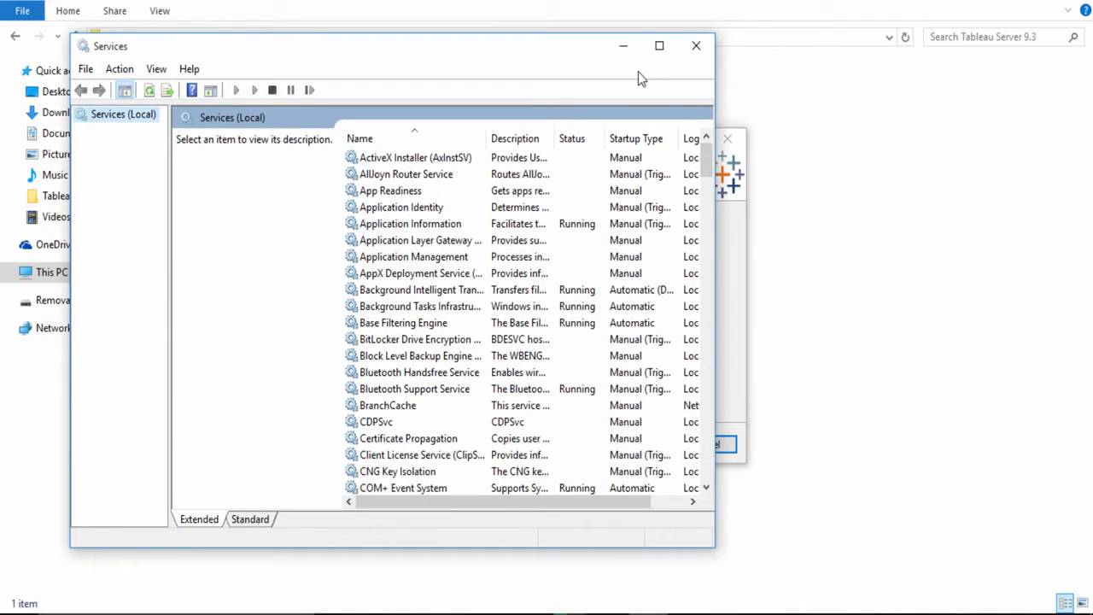
{"action": "left_click", "coordinate": [652, 53]}
{"action": "scroll", "coordinate": [378, 384], "scroll_direction": "down", "scroll_amount": 3}
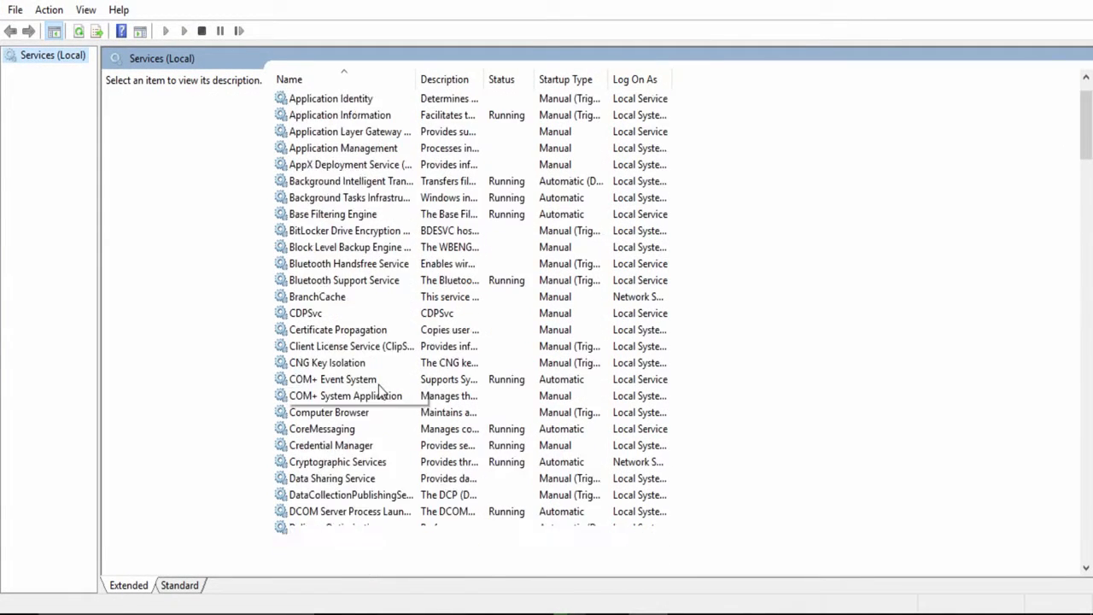
{"action": "scroll", "coordinate": [382, 385], "scroll_direction": "down", "scroll_amount": 2}
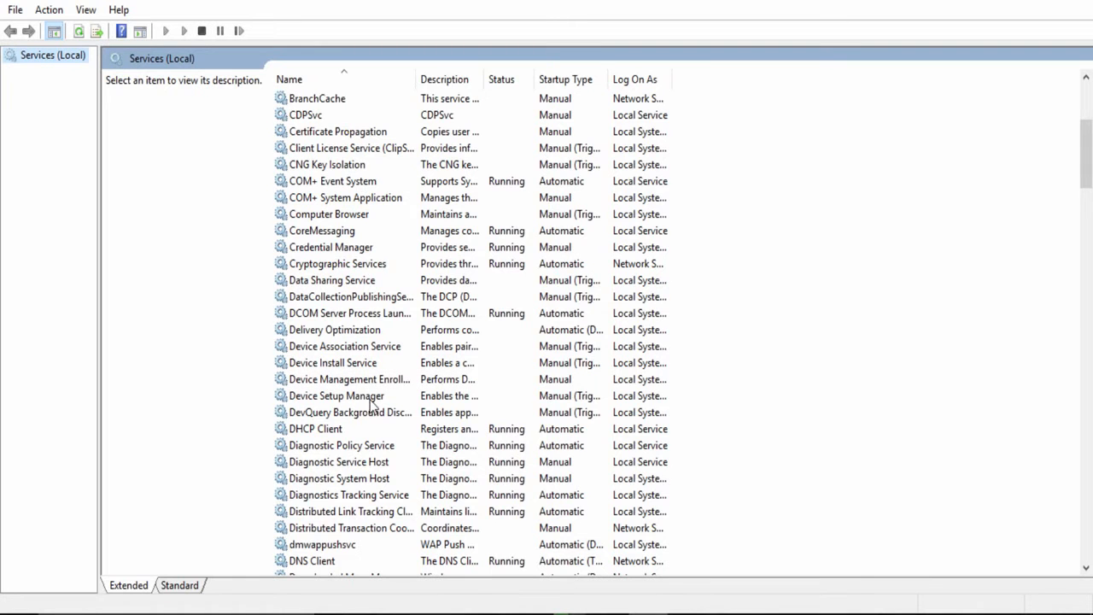
{"action": "scroll", "coordinate": [373, 400], "scroll_direction": "down", "scroll_amount": 7}
{"action": "scroll", "coordinate": [364, 396], "scroll_direction": "down", "scroll_amount": 7}
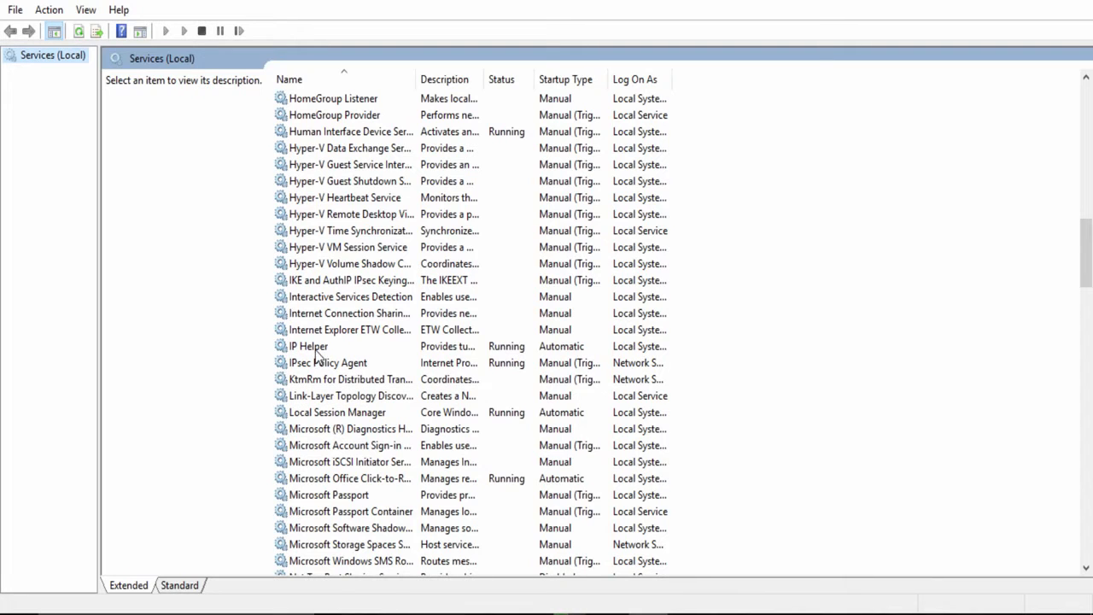
{"action": "left_click_drag", "start_coordinate": [417, 74], "coordinate": [536, 81]}
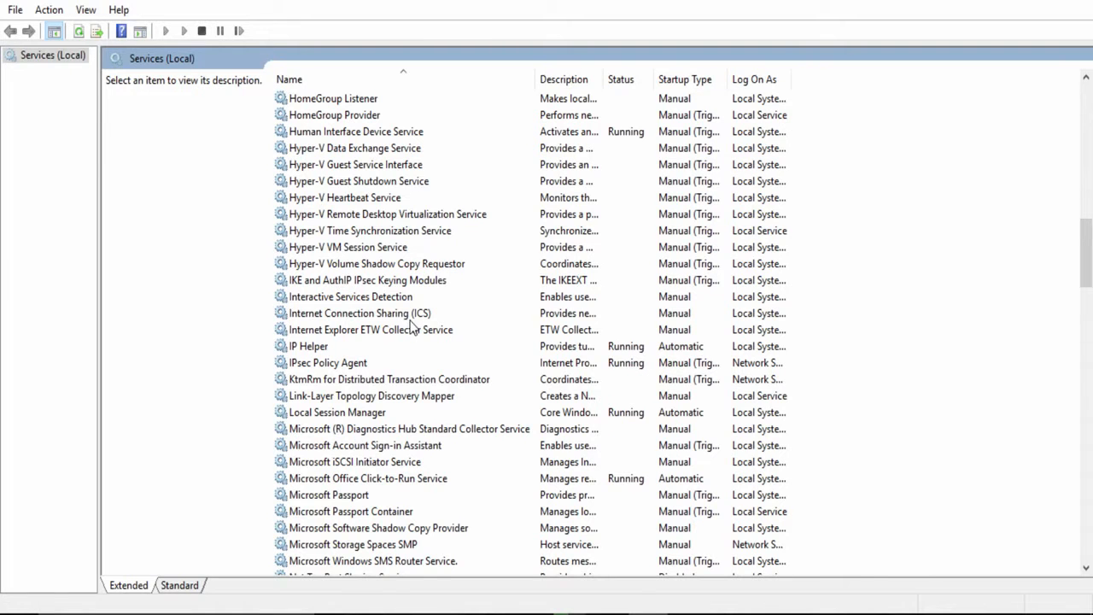
{"action": "scroll", "coordinate": [412, 327], "scroll_direction": "down", "scroll_amount": 3}
{"action": "scroll", "coordinate": [406, 314], "scroll_direction": "down", "scroll_amount": 4}
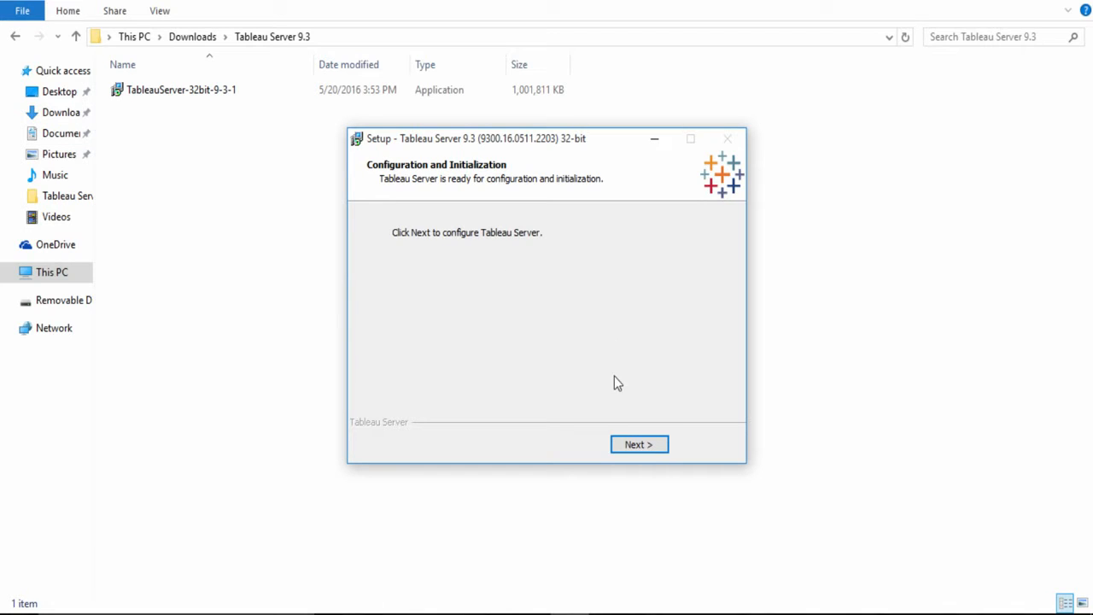
Proceed to server configuration, allowing Tableau Server Repository through Windows Firewall, and start the 14-day trial.
{"action": "left_click", "coordinate": [638, 445]}
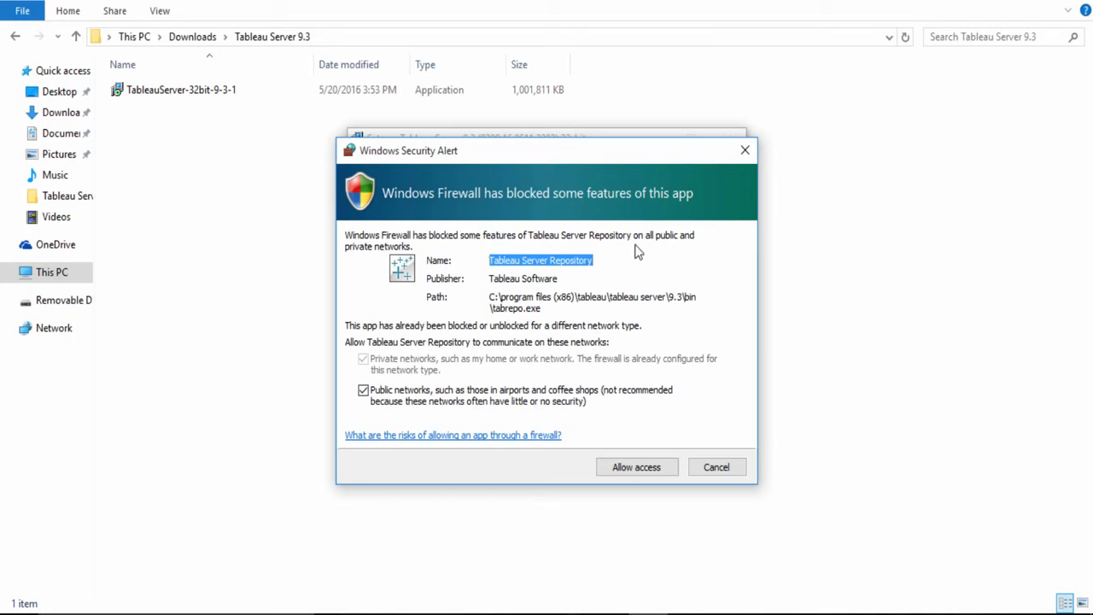
{"action": "left_click", "coordinate": [642, 466]}
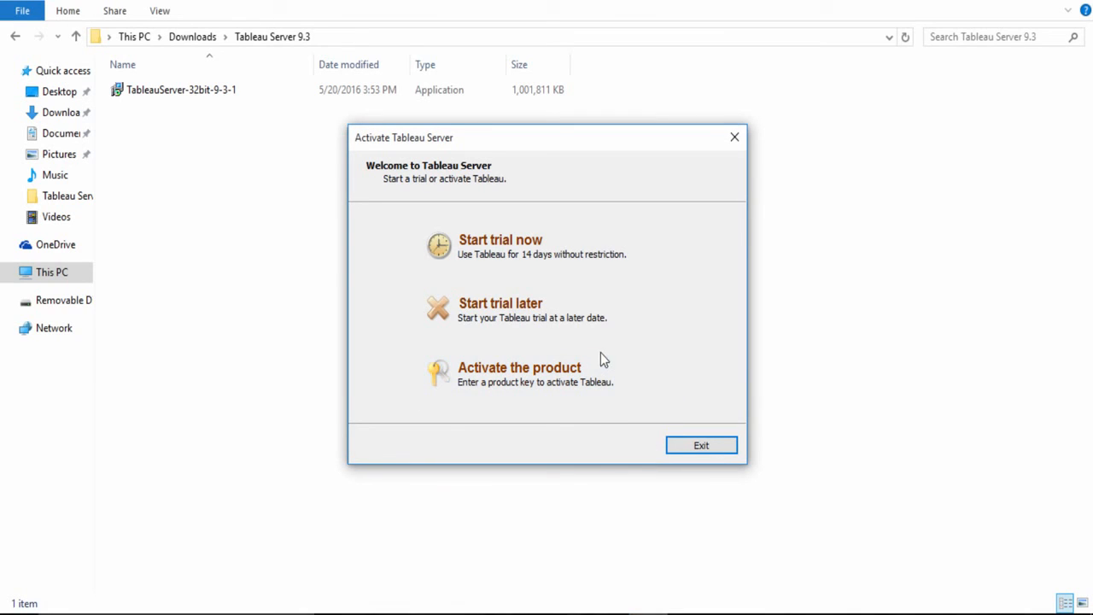
{"action": "left_click", "coordinate": [536, 268]}
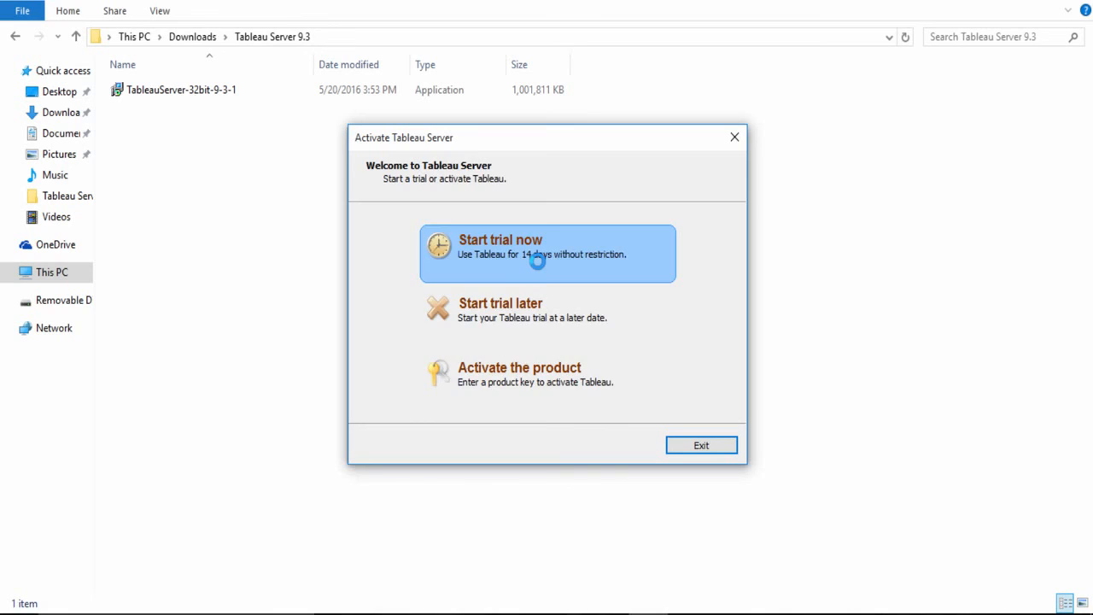